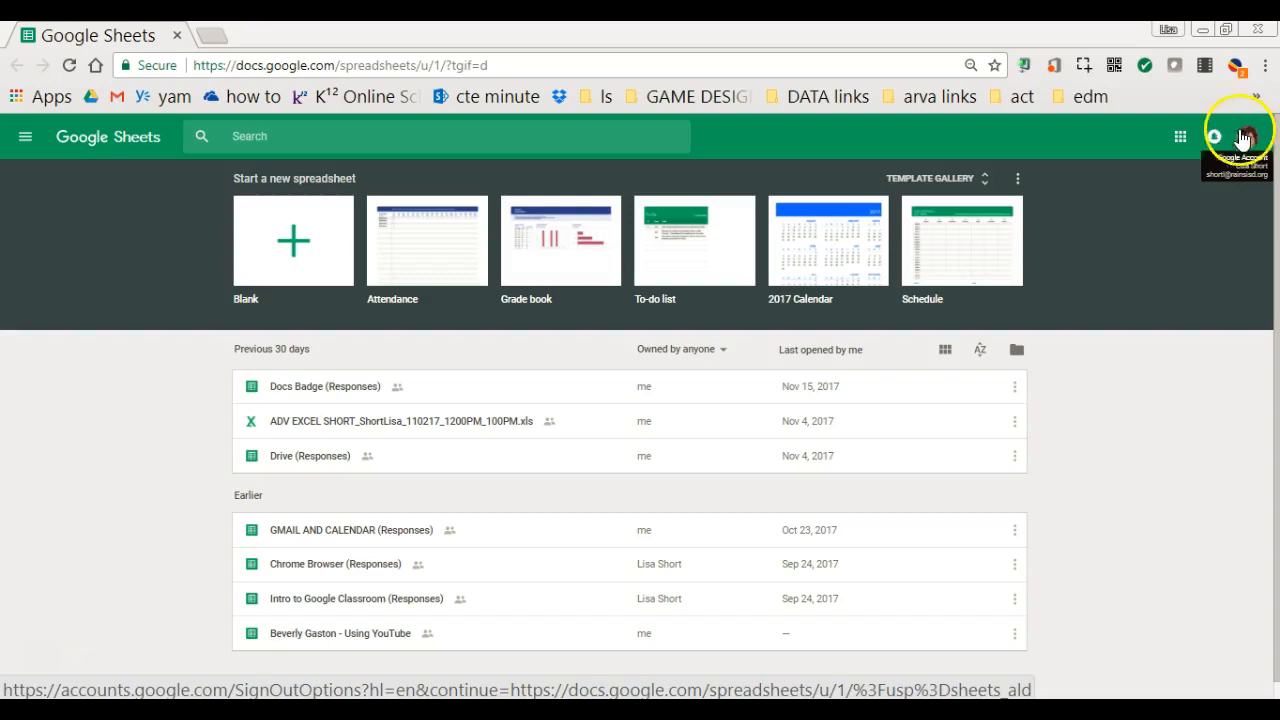
# Go to Google Sheets from the Google apps list and create a blank spreadsheet
pyautogui.click(1181, 137)
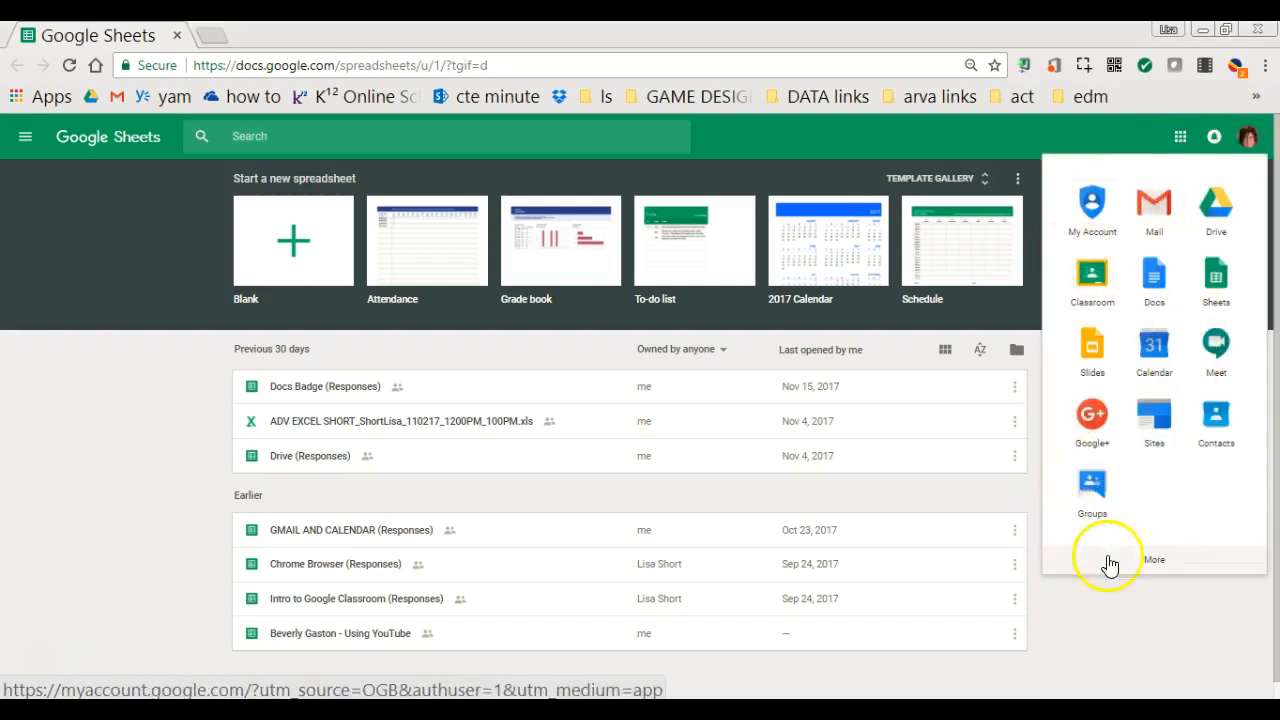
pyautogui.click(1218, 283)
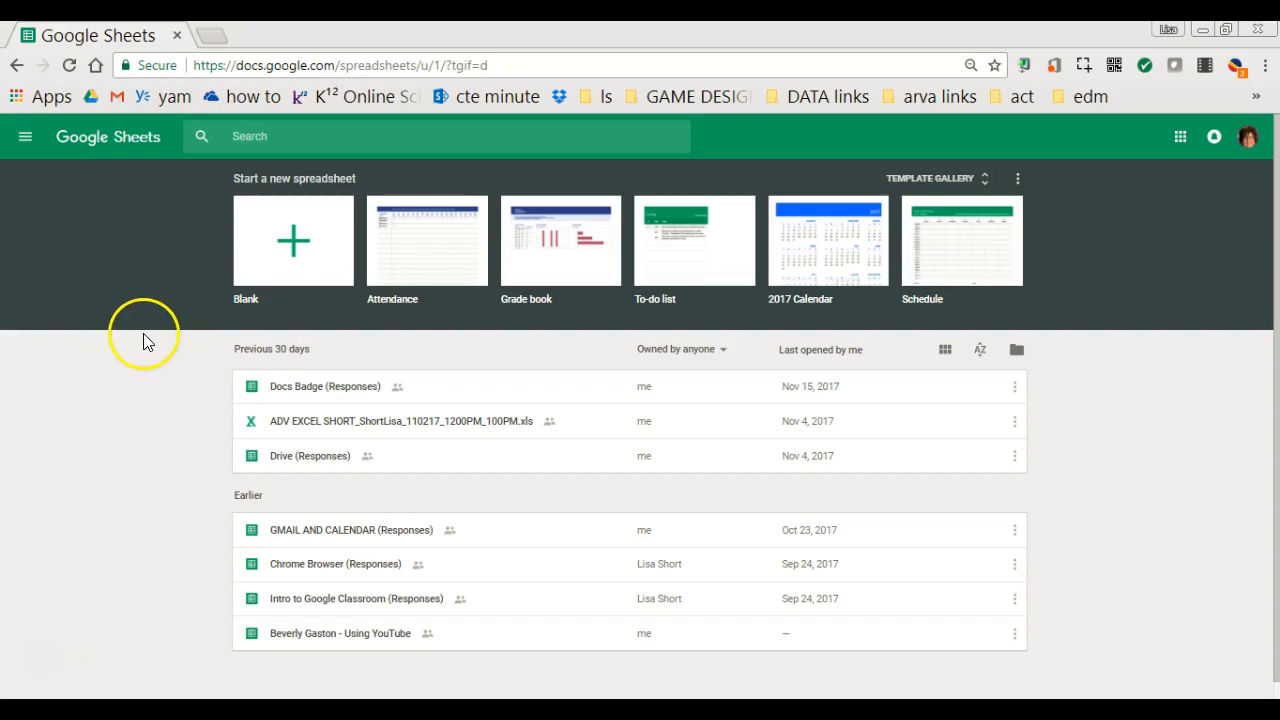
pyautogui.click(309, 262)
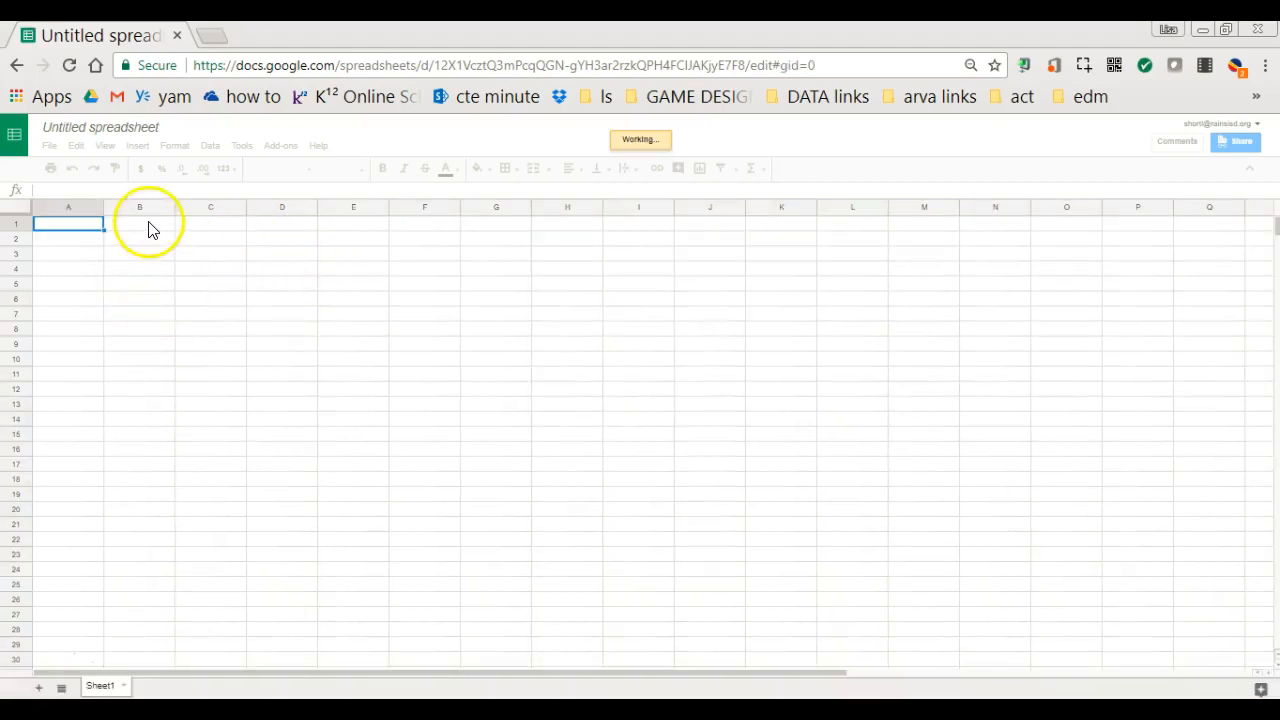
# Rename the spreadsheet as "Intro to Sheets"
pyautogui.click(129, 126)
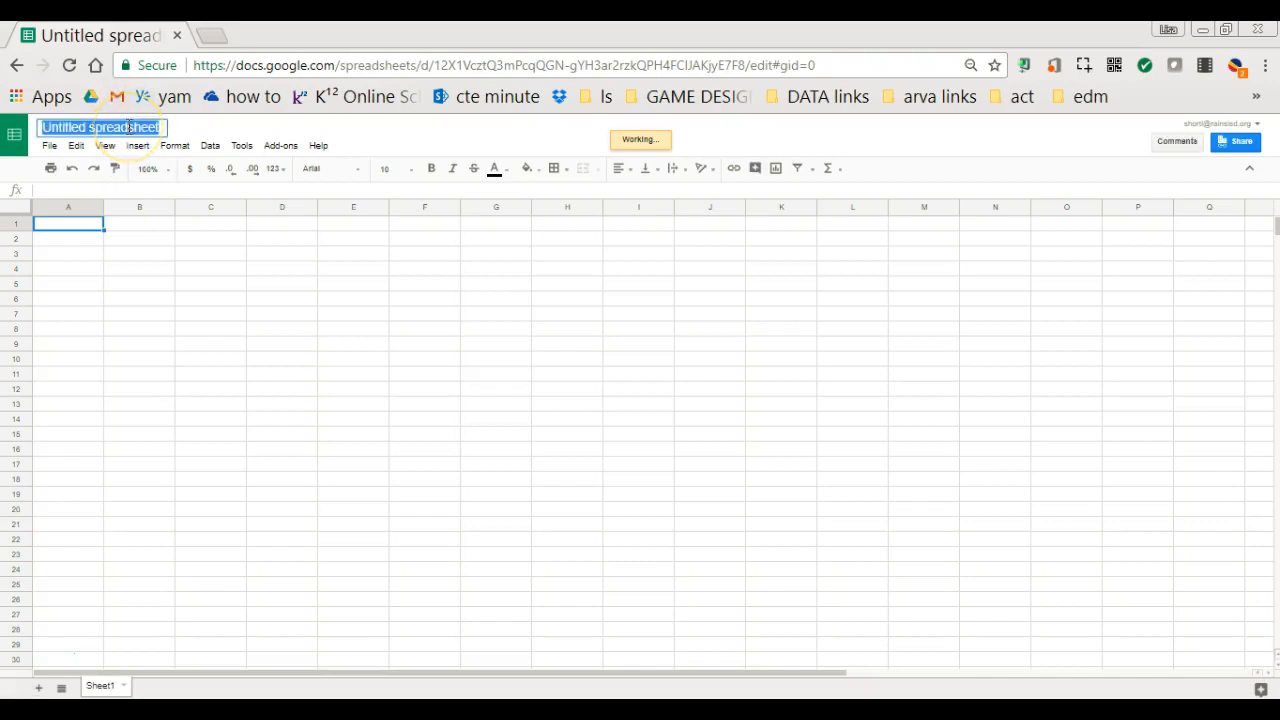
pyautogui.write('In')
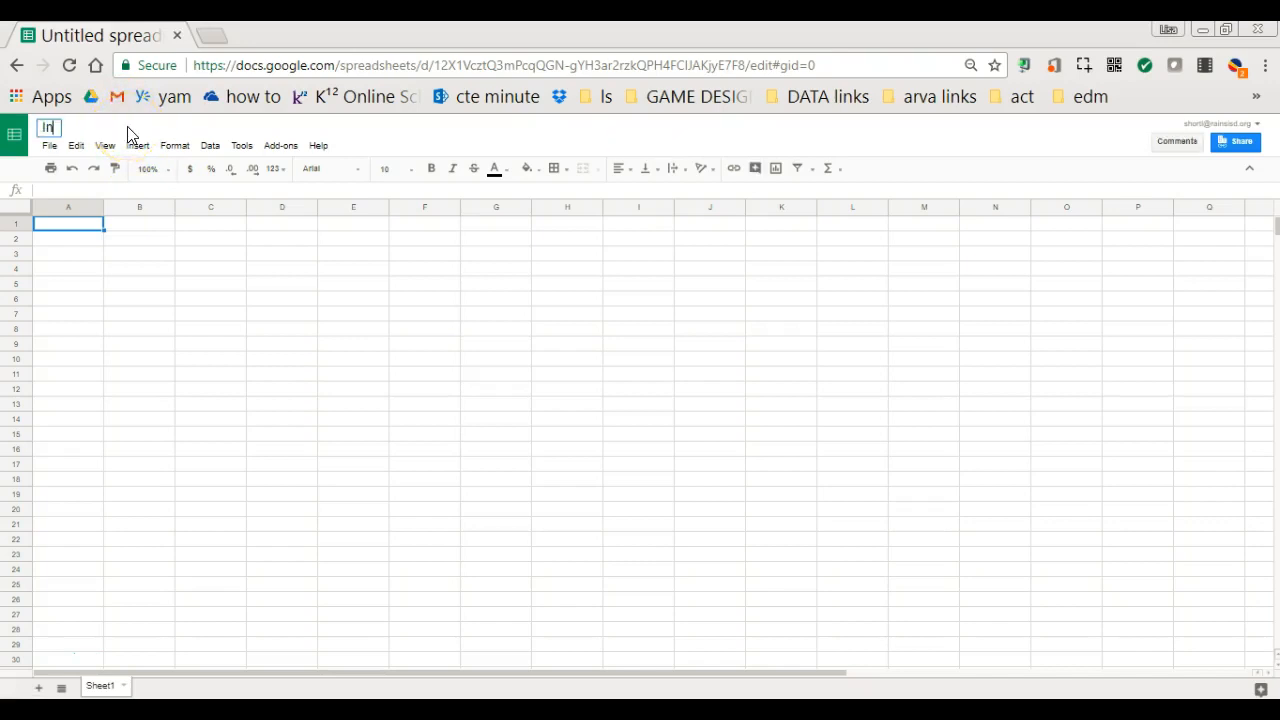
pyautogui.write('tro to Sheets')
pyautogui.press('Return')
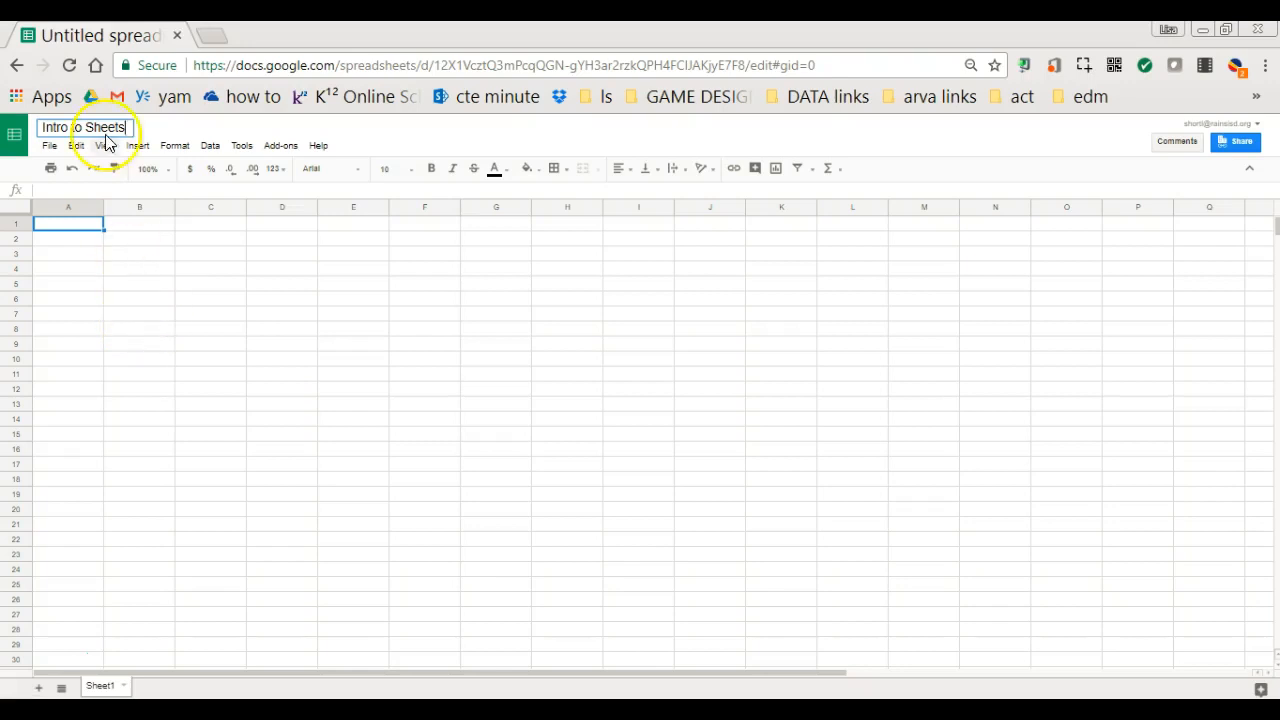
pyautogui.click(130, 269)
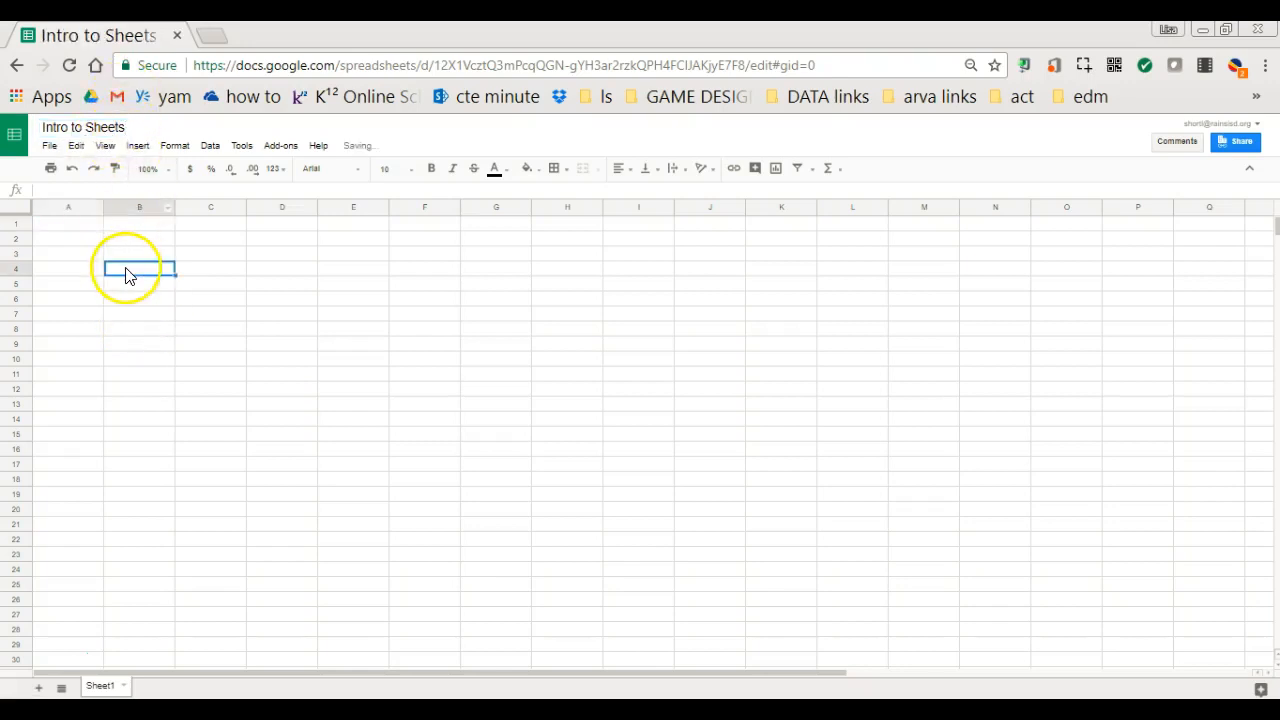
# Enter the heading "Days" in cell A2
pyautogui.click(64, 239)
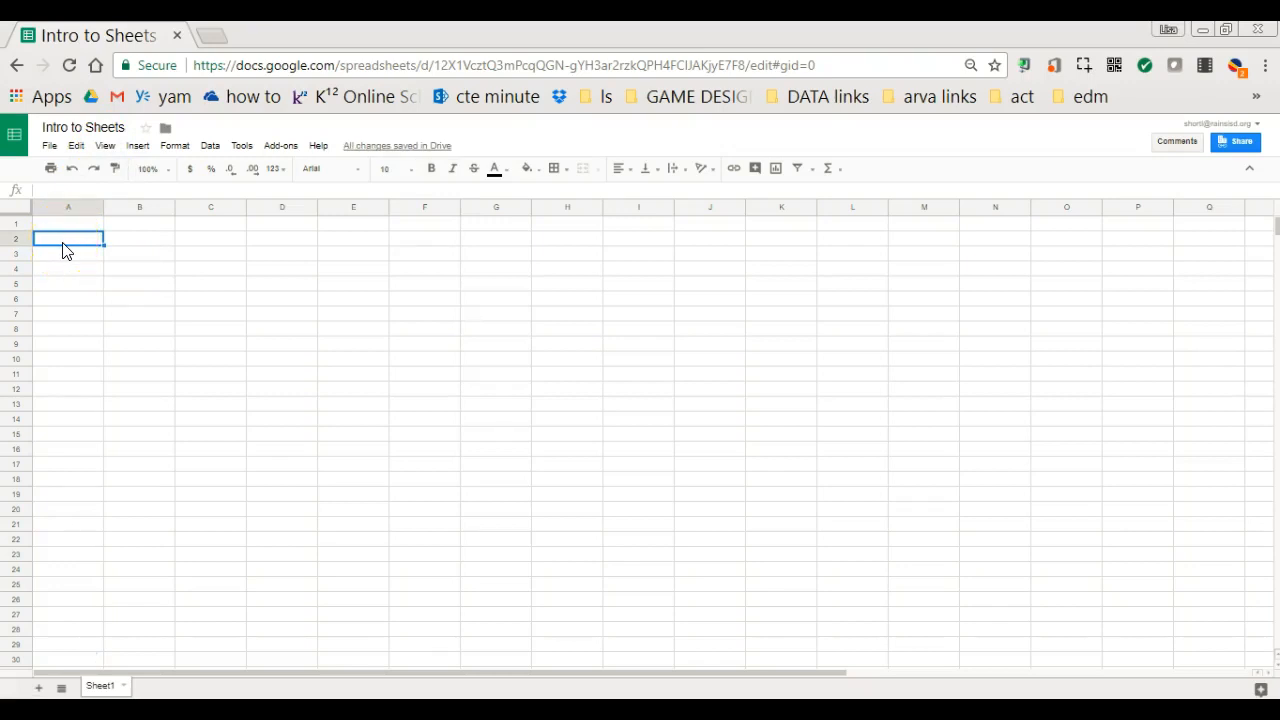
pyautogui.write('Days')
pyautogui.press('Return')
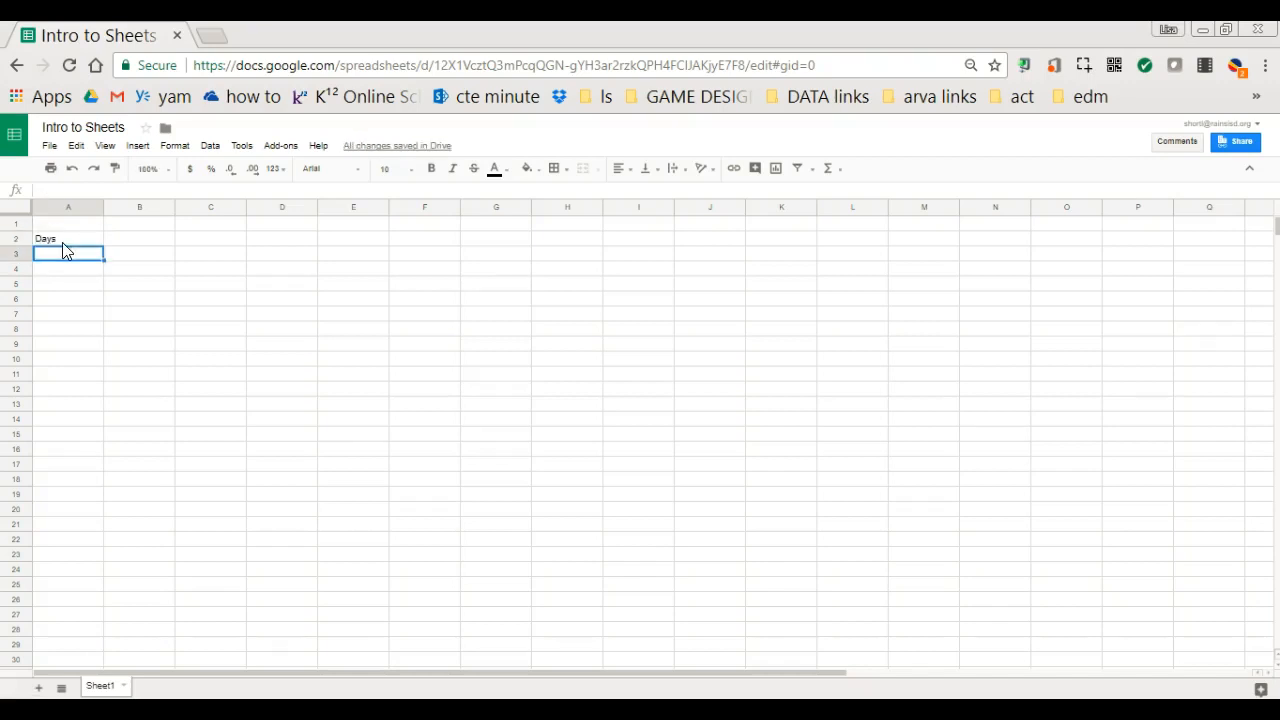
# Enter "Monday" in cell A4, leaving an empty row below the Days heading
pyautogui.press('Right')
pyautogui.press('Right')
pyautogui.press('Right')
pyautogui.press('Right')
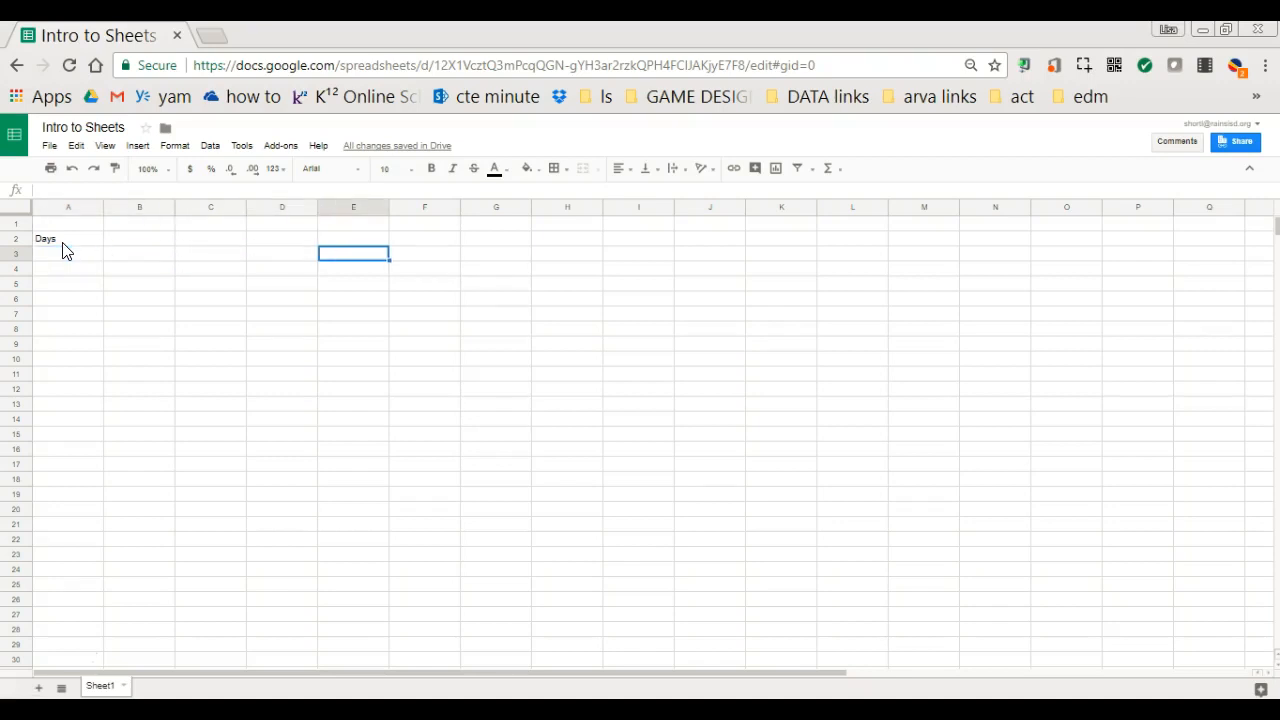
pyautogui.press('Return')
pyautogui.press('Return')
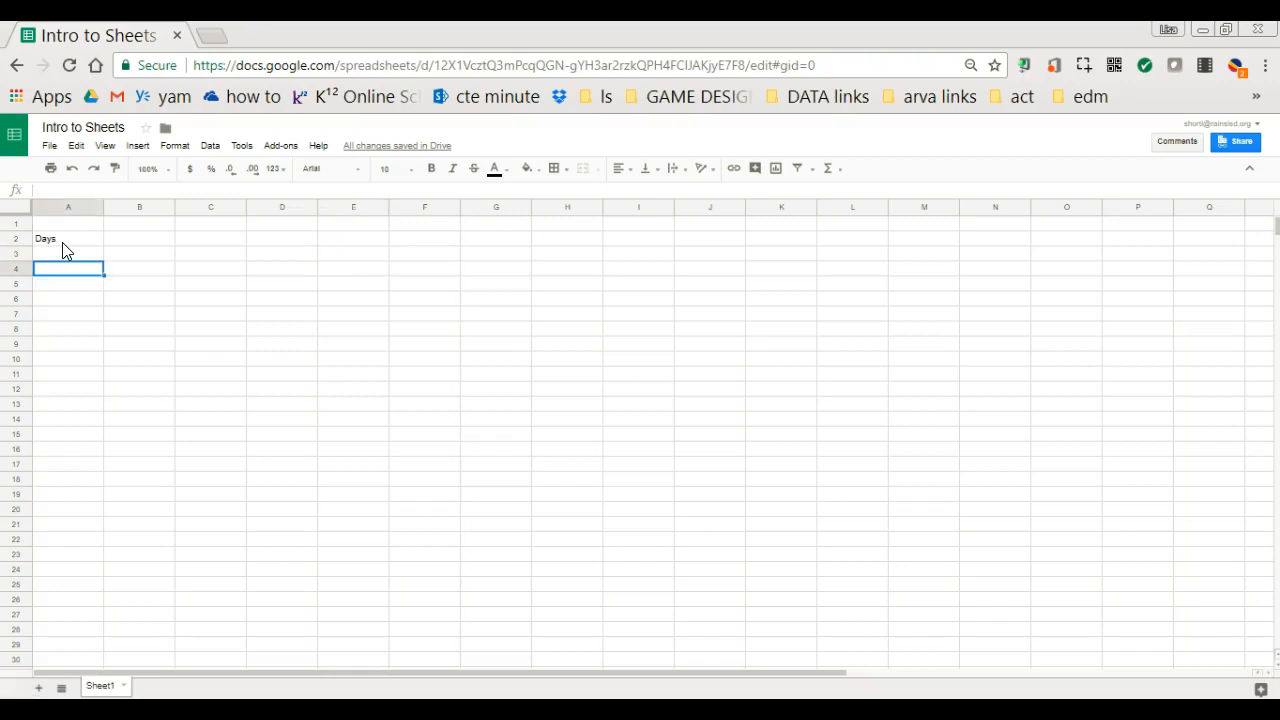
pyautogui.press('Return')
pyautogui.write('Monday')
pyautogui.press('Return')
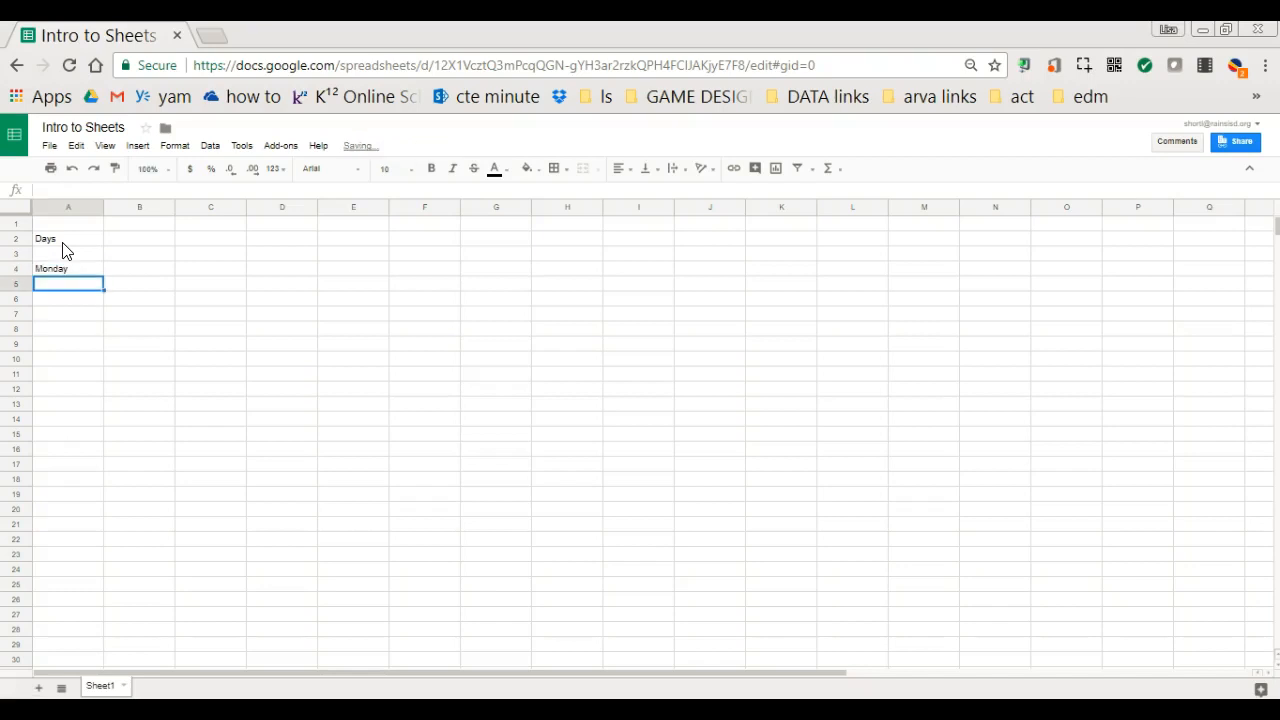
pyautogui.press('Return')
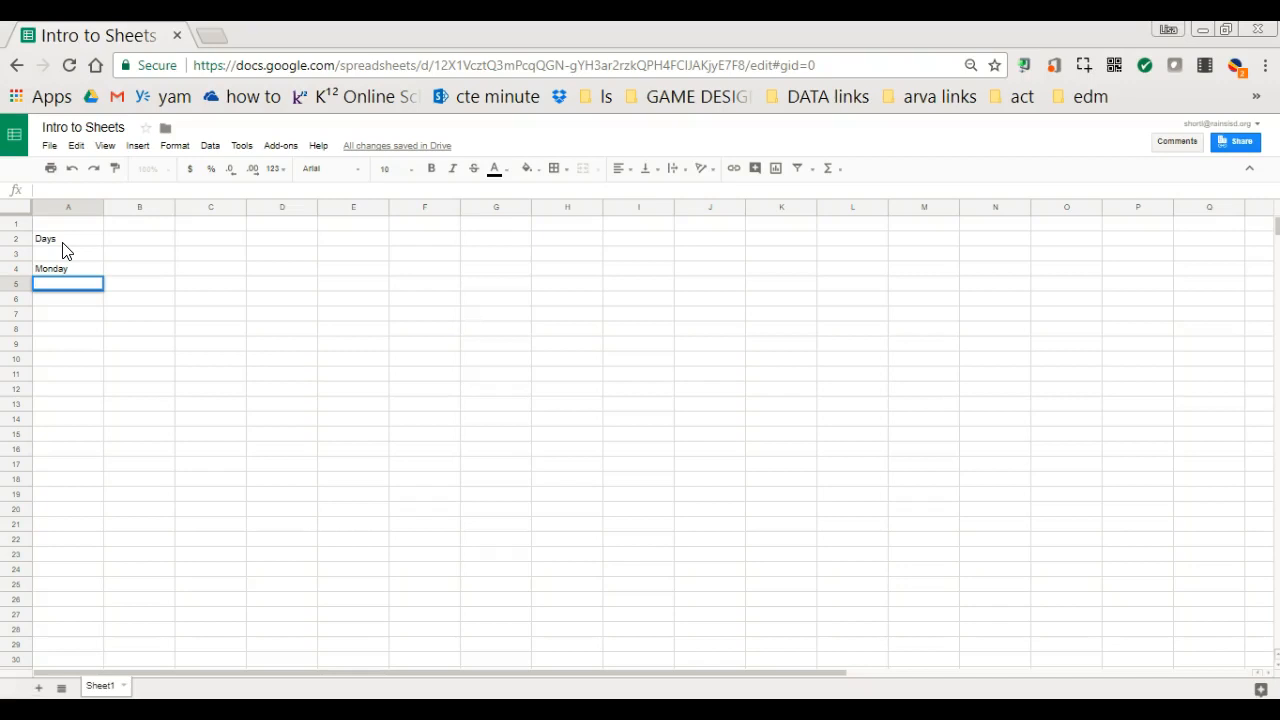
pyautogui.click(63, 243)
pyautogui.press('Down')
pyautogui.press('Right')
pyautogui.press('Right')
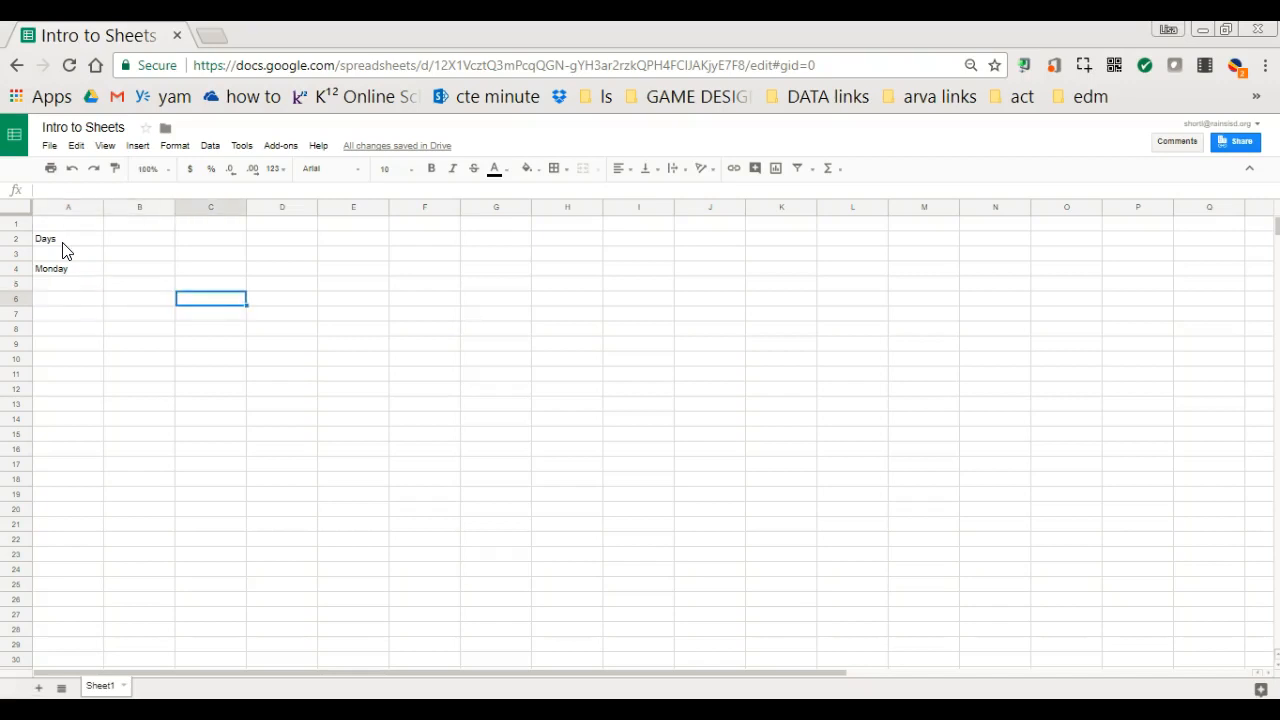
pyautogui.press('Left')
pyautogui.press('Up')
pyautogui.press('Up')
pyautogui.press('Up')
pyautogui.press('Down')
pyautogui.press('Down')
pyautogui.press('Right')
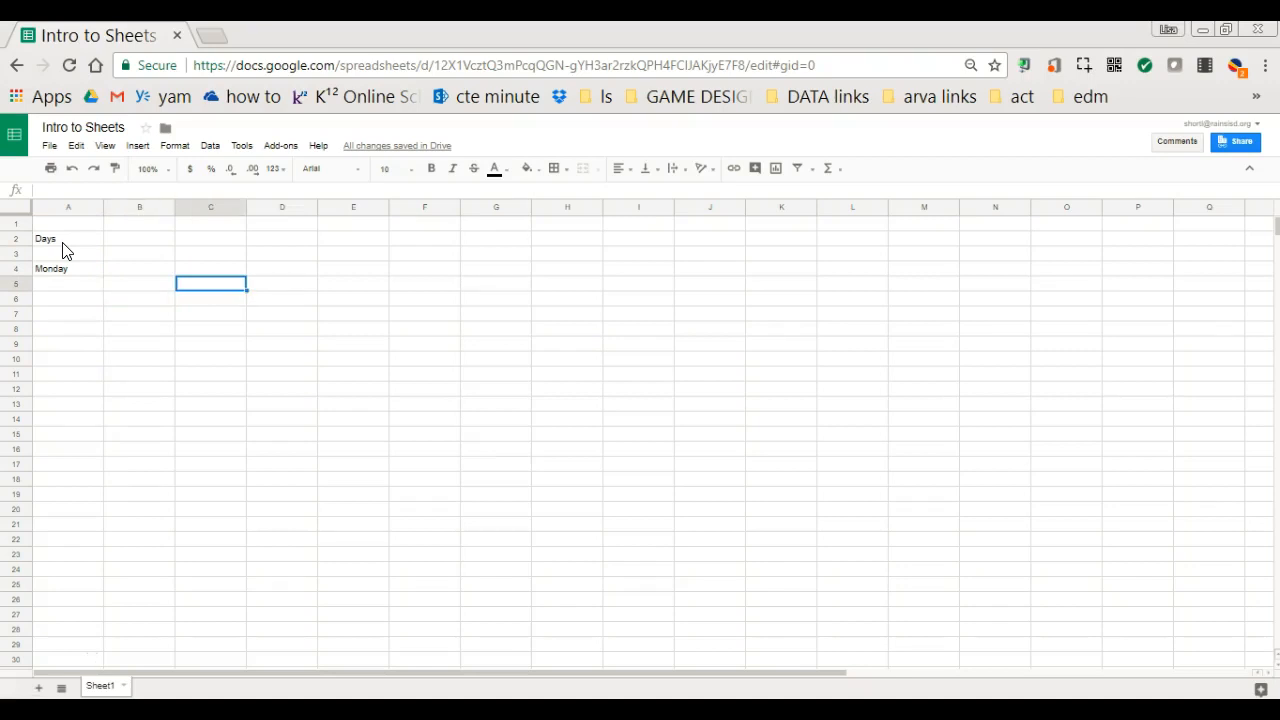
# Autofill the days of the week from Monday in A4 down to A20
pyautogui.press('Left')
pyautogui.press('Left')
pyautogui.press('Up')
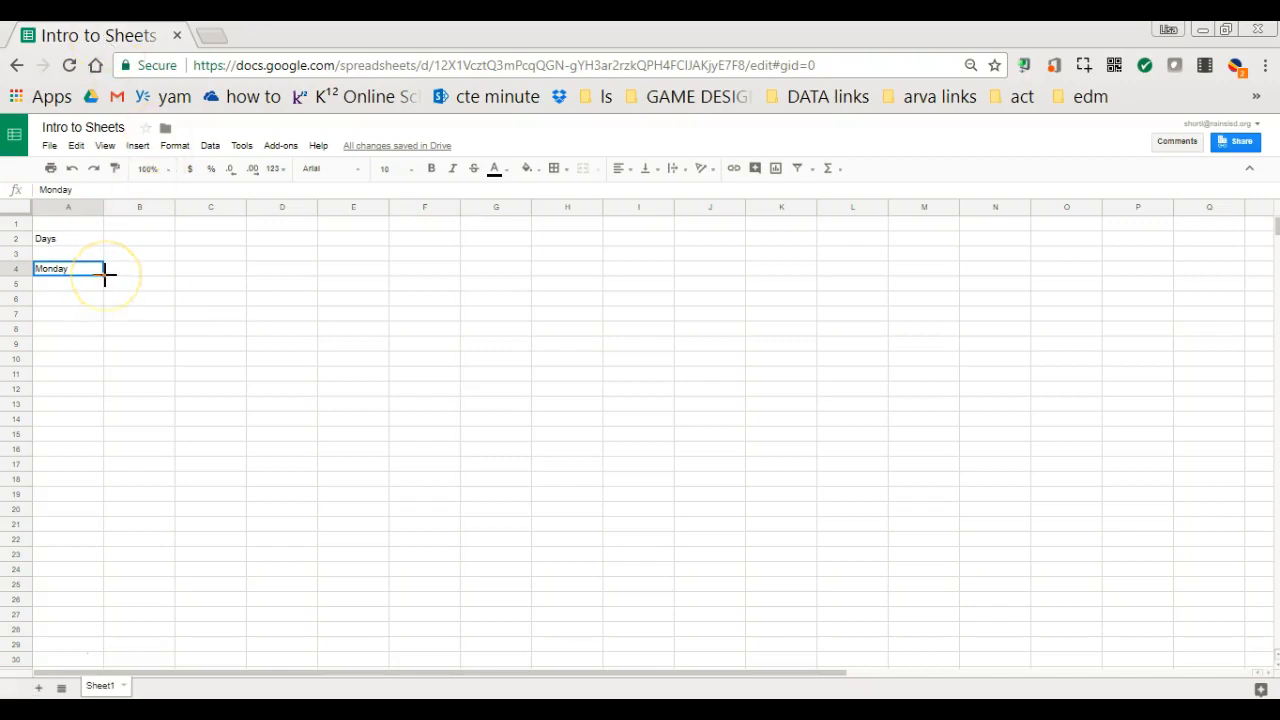
pyautogui.moveTo(105, 276); pyautogui.dragTo(52, 520)
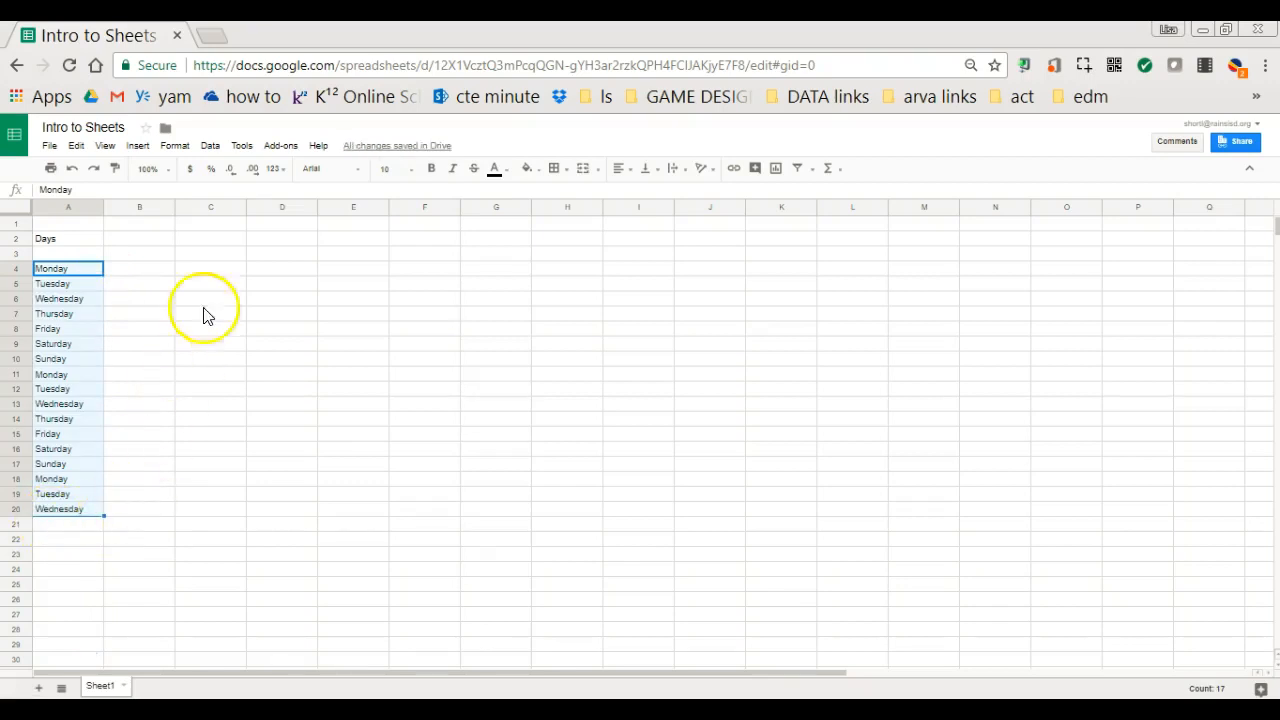
# Enter "January" in cell B4 and autofill the months down to B20
pyautogui.click(155, 279)
pyautogui.write('January')
pyautogui.press('Return')
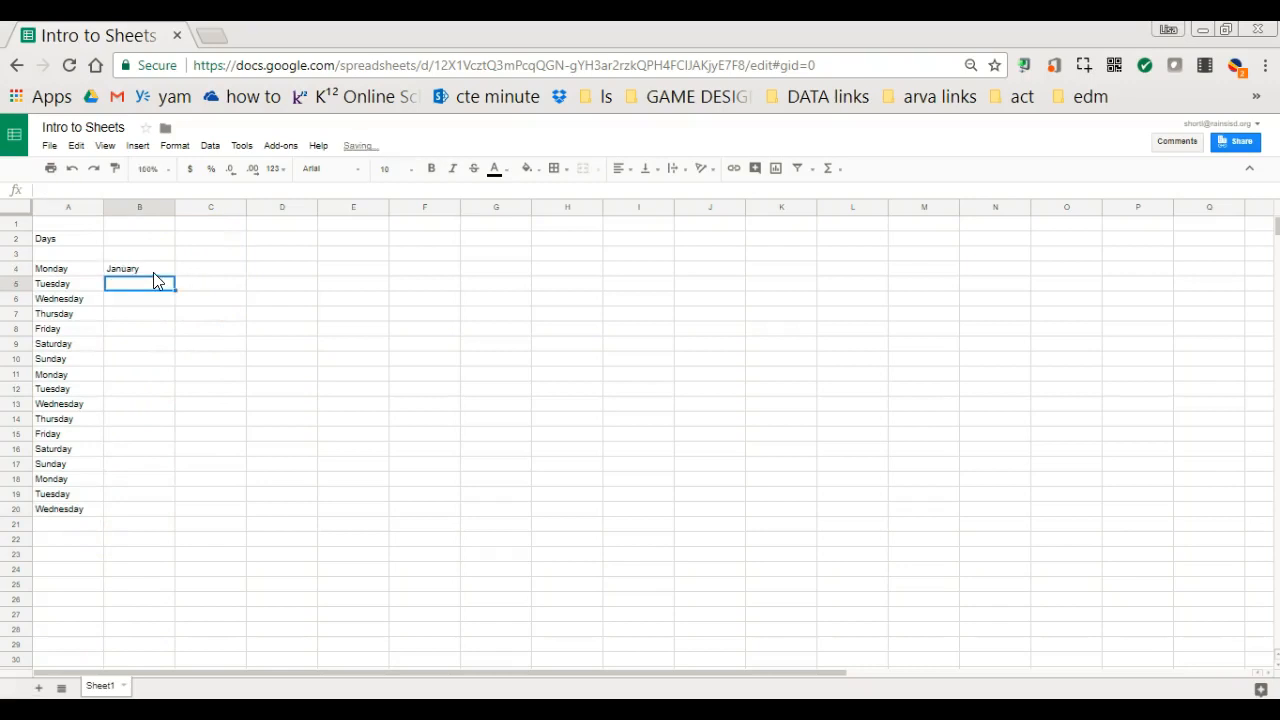
pyautogui.click(153, 273)
pyautogui.click(161, 271)
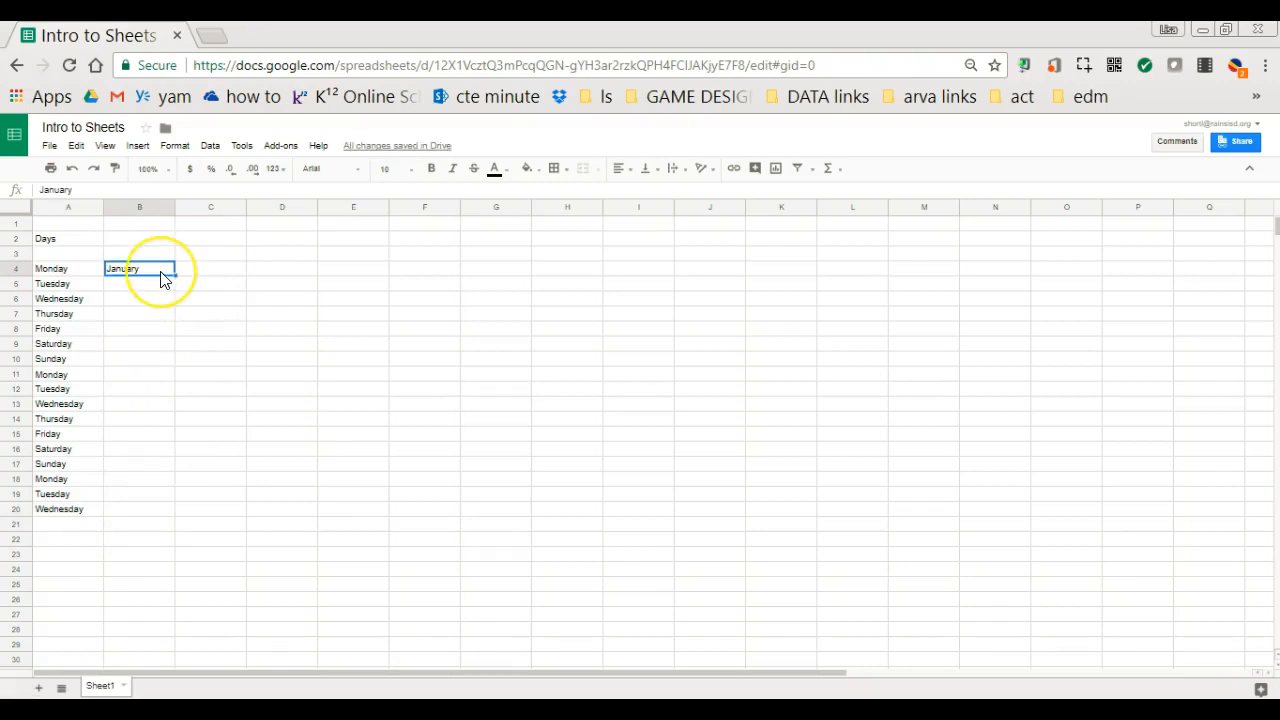
pyautogui.moveTo(174, 275); pyautogui.dragTo(143, 517)
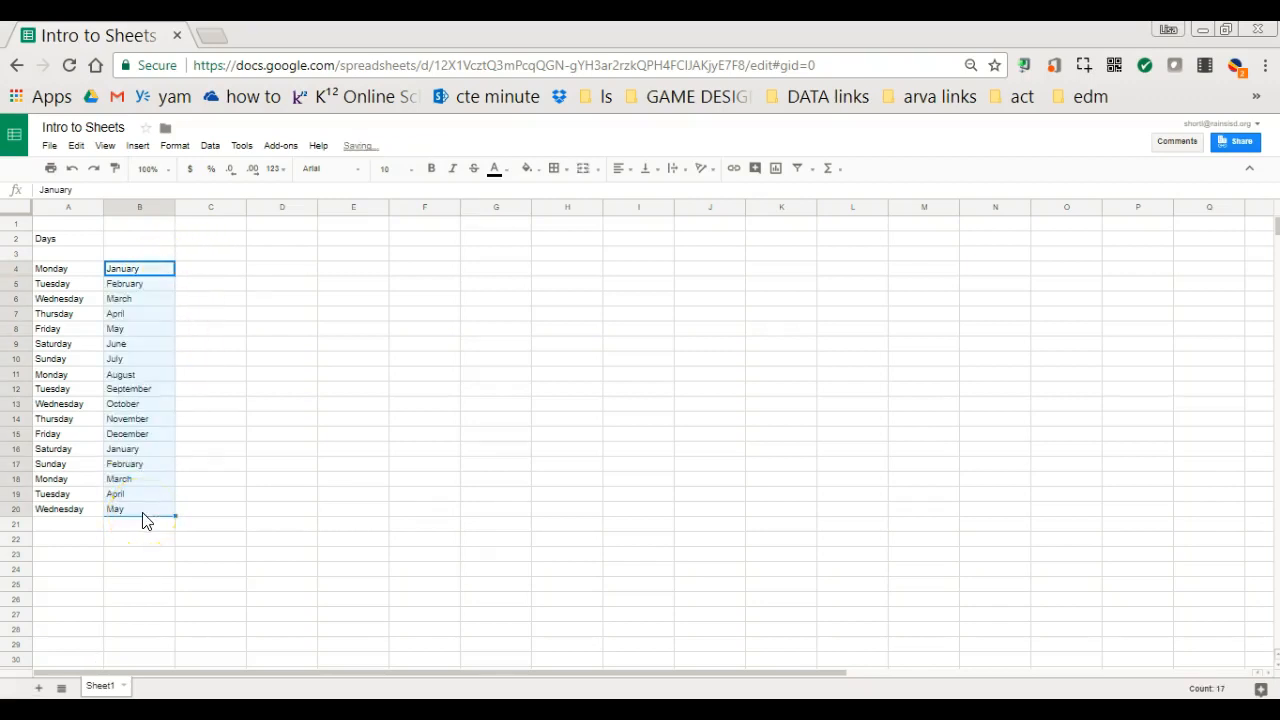
# Enter 1, 2 and 3 in cells C4 to C6 and autofill the number series down to C23
pyautogui.click(226, 277)
pyautogui.write('1')
pyautogui.press('Return')
pyautogui.write('3')
pyautogui.press('Return')
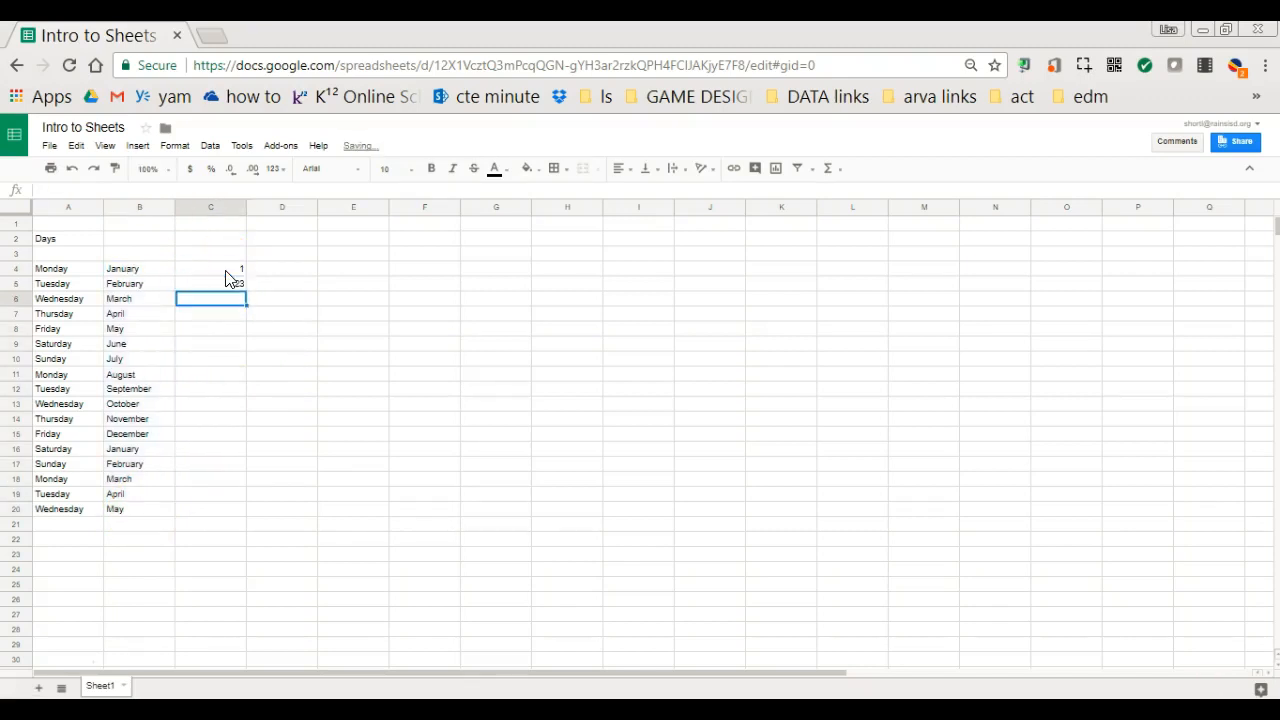
pyautogui.press('Up')
pyautogui.write('2')
pyautogui.press('Return')
pyautogui.write('3')
pyautogui.press('Return')
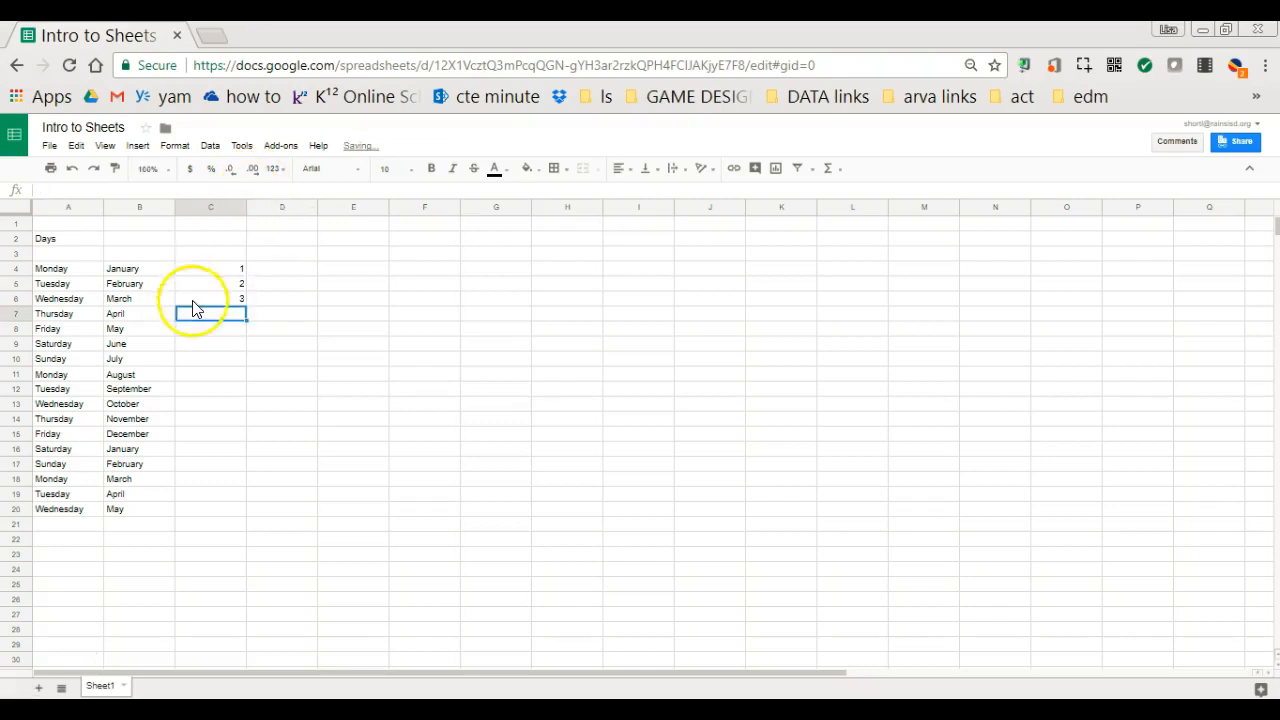
pyautogui.moveTo(229, 272); pyautogui.dragTo(183, 556)
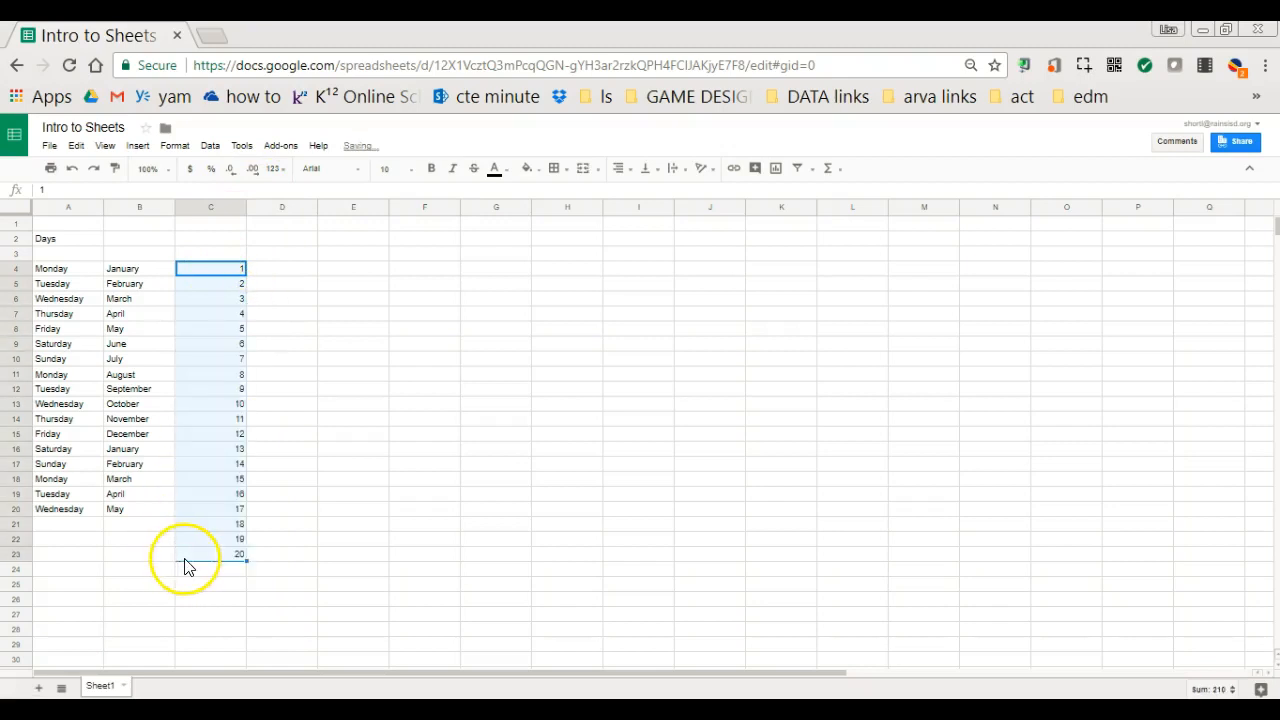
# Enter 5, 10 and 15 in cells D4 to D6 and autofill the series down to D27
pyautogui.click(294, 272)
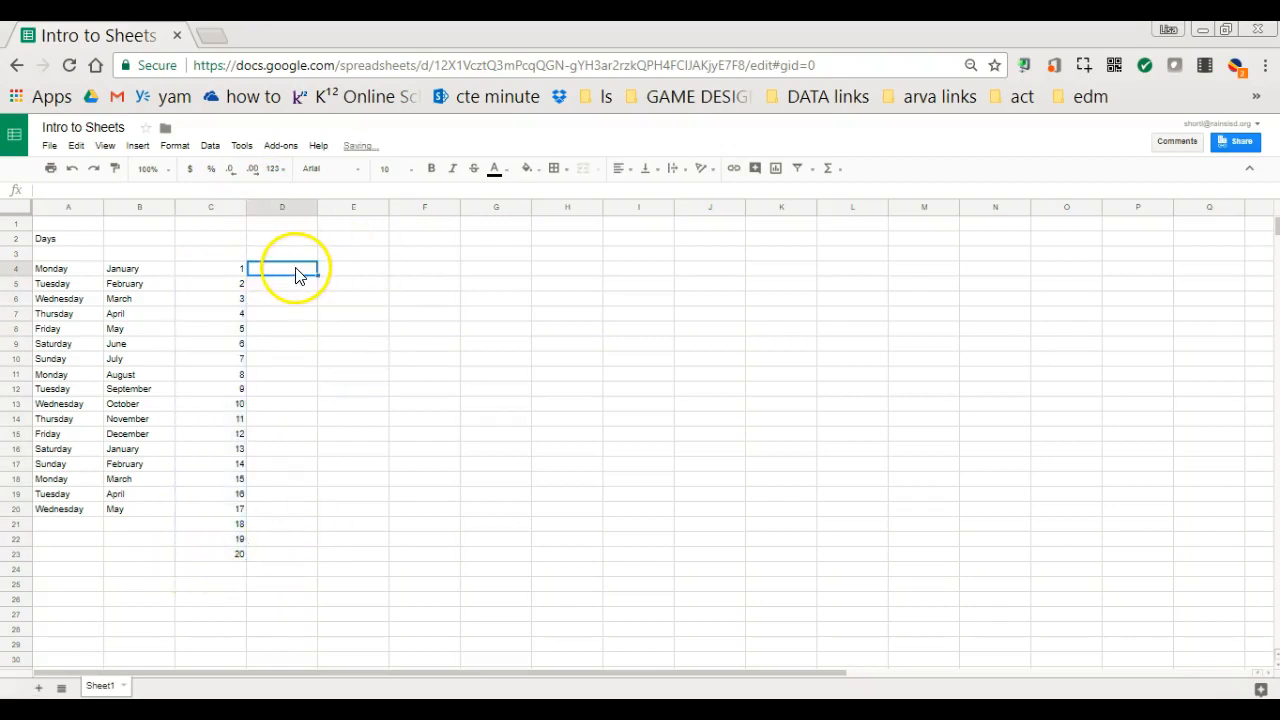
pyautogui.write('5')
pyautogui.press('Return')
pyautogui.write('10')
pyautogui.press('Return')
pyautogui.write('15')
pyautogui.press('Return')
pyautogui.moveTo(295, 268); pyautogui.dragTo(294, 613)
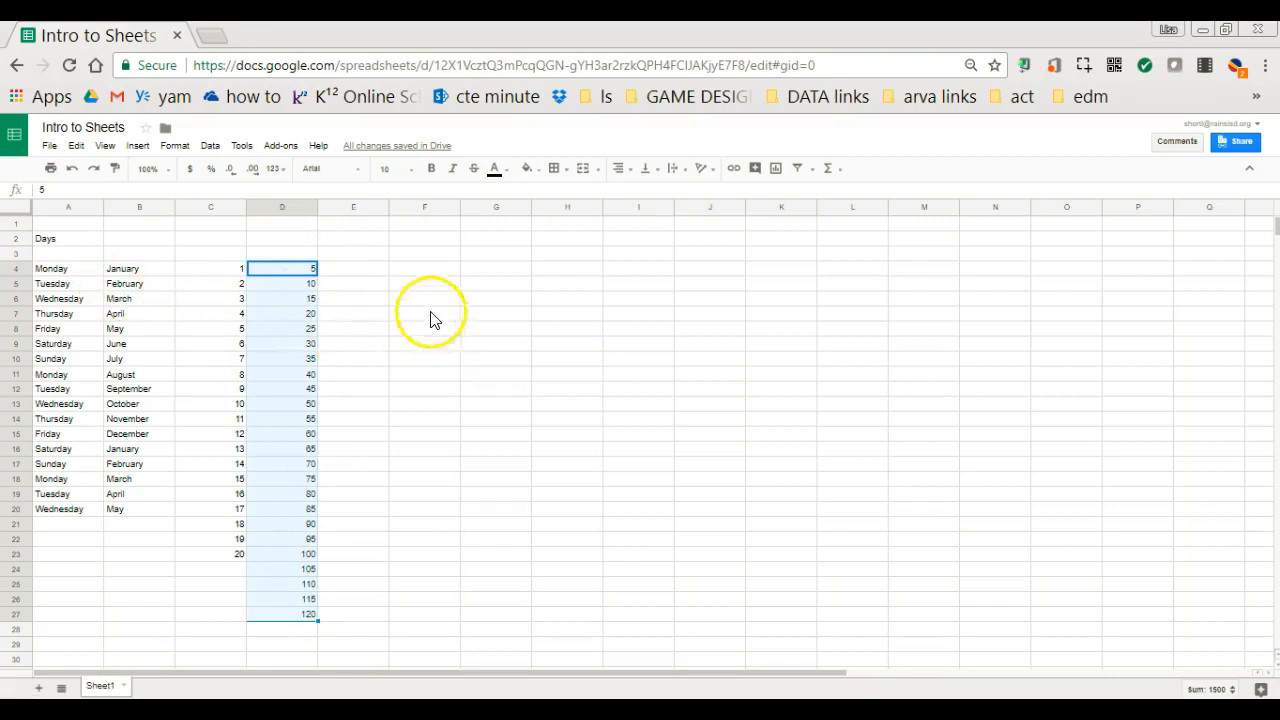
# Enter "Monday" in cell F4 and autofill the days across the row to L4
pyautogui.click(405, 273)
pyautogui.write('M')
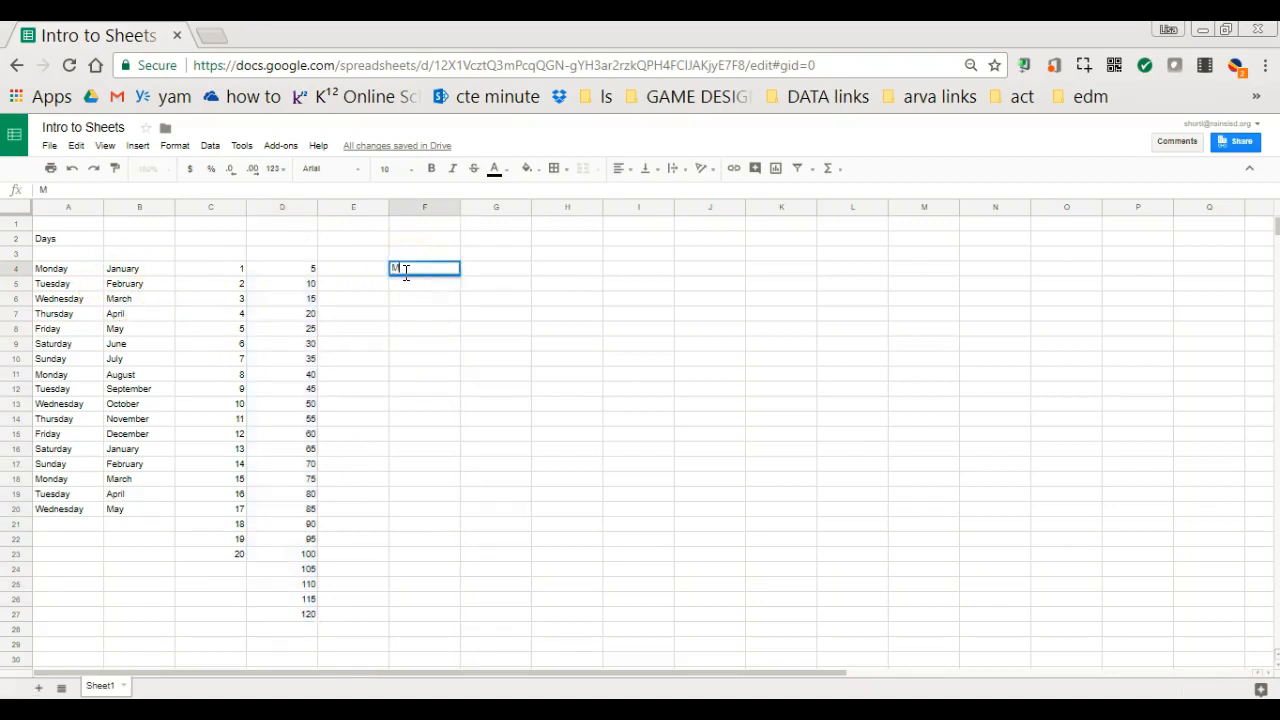
pyautogui.write('onday')
pyautogui.press('Return')
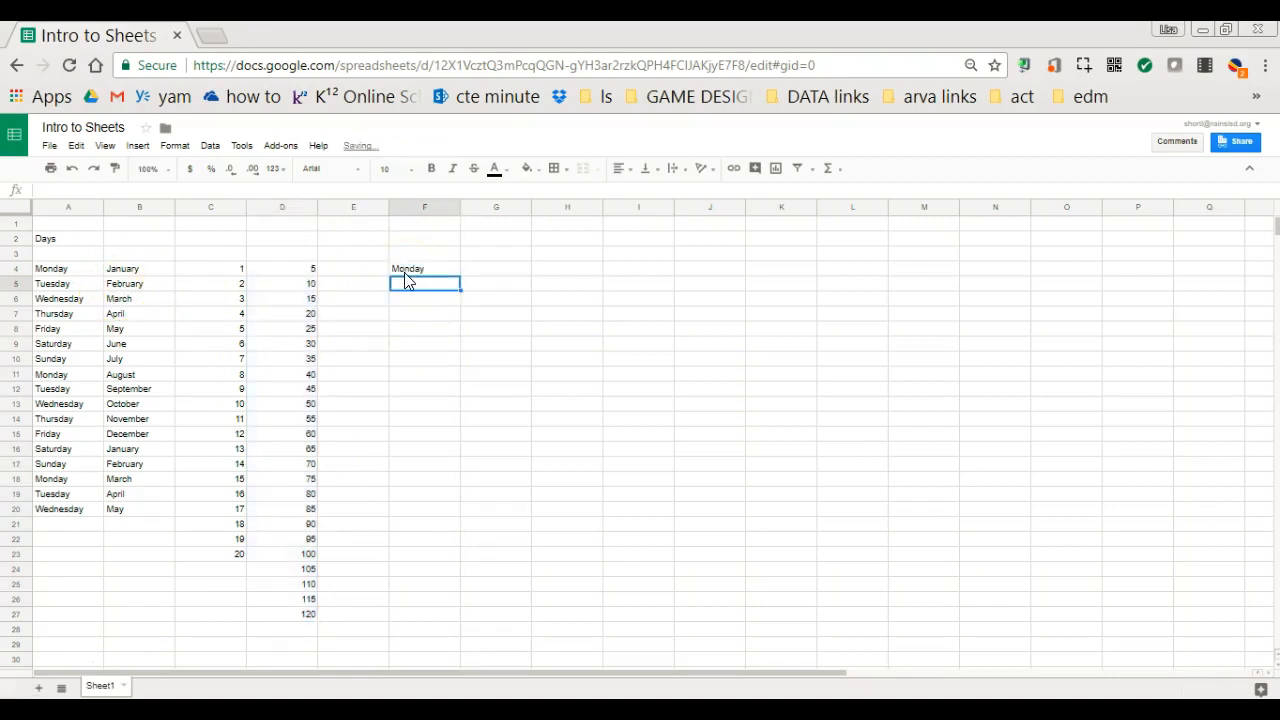
pyautogui.click(404, 272)
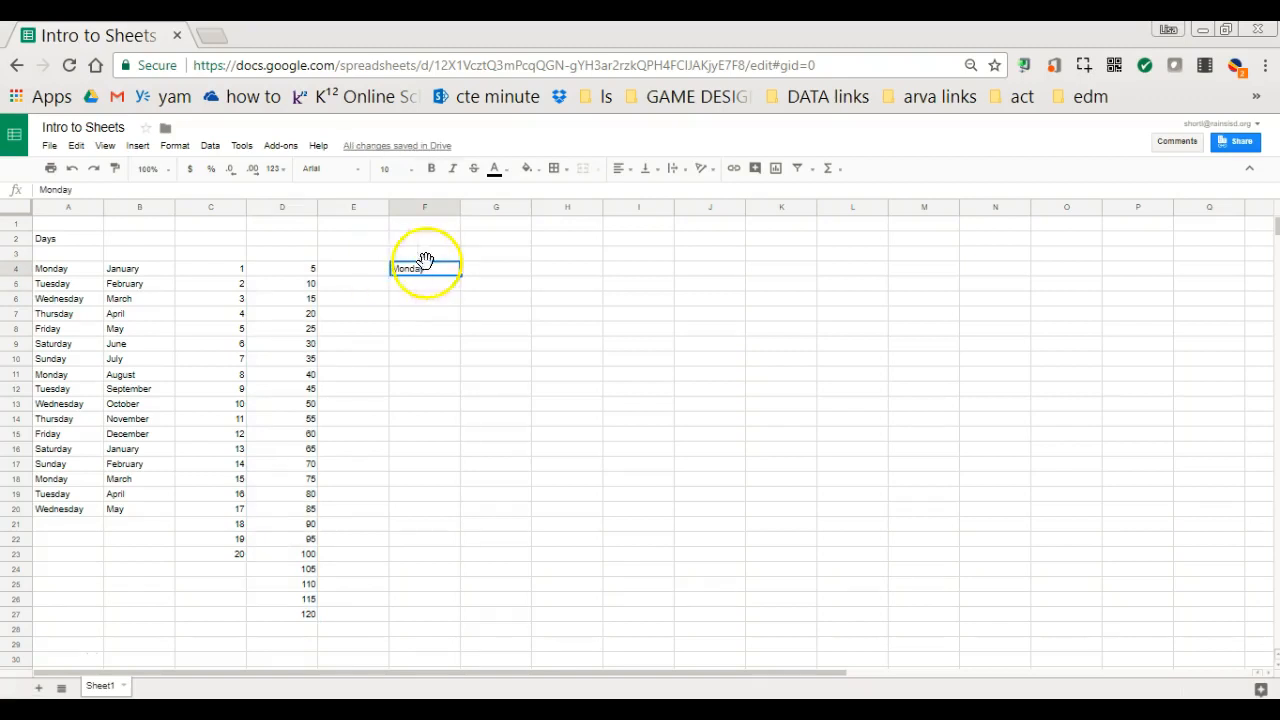
pyautogui.moveTo(460, 275); pyautogui.dragTo(880, 270)
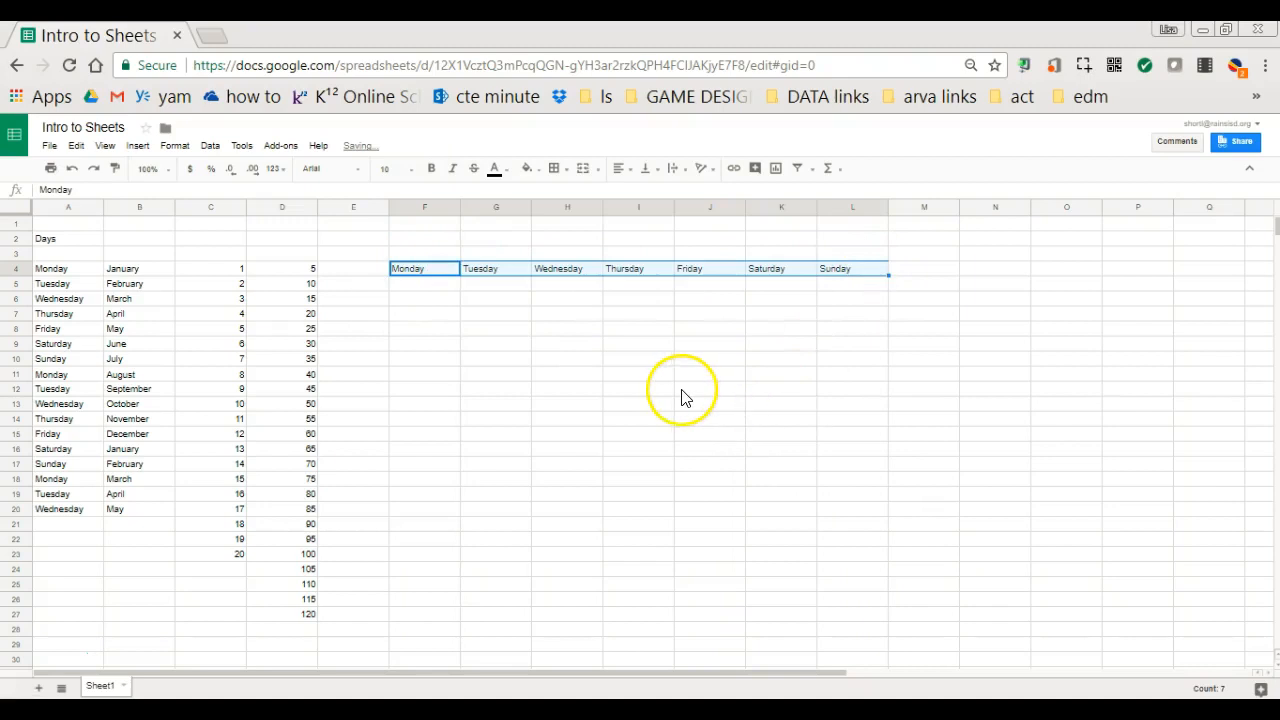